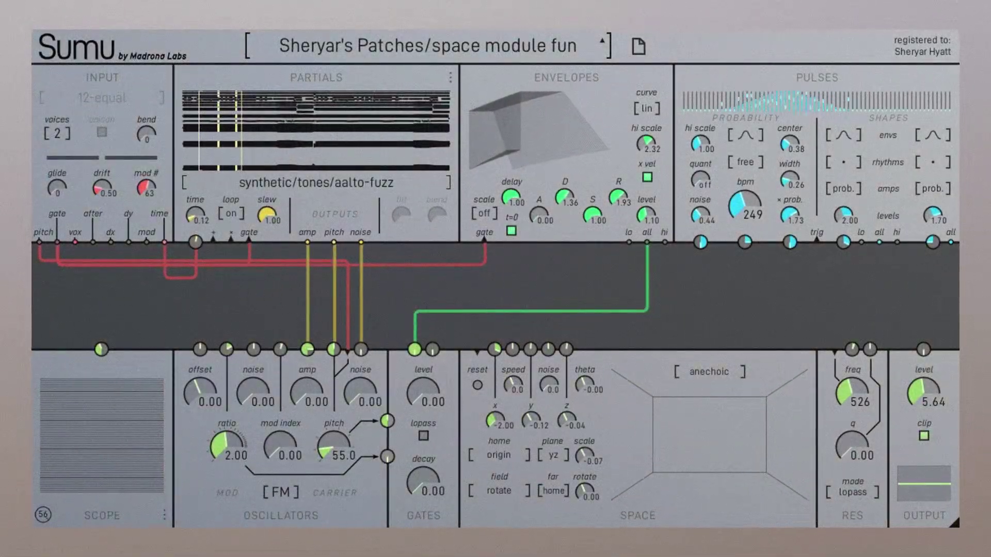
Try the nebula home shape, undo it, and sweep Space x from -2 to 2.
left_click(526, 453)
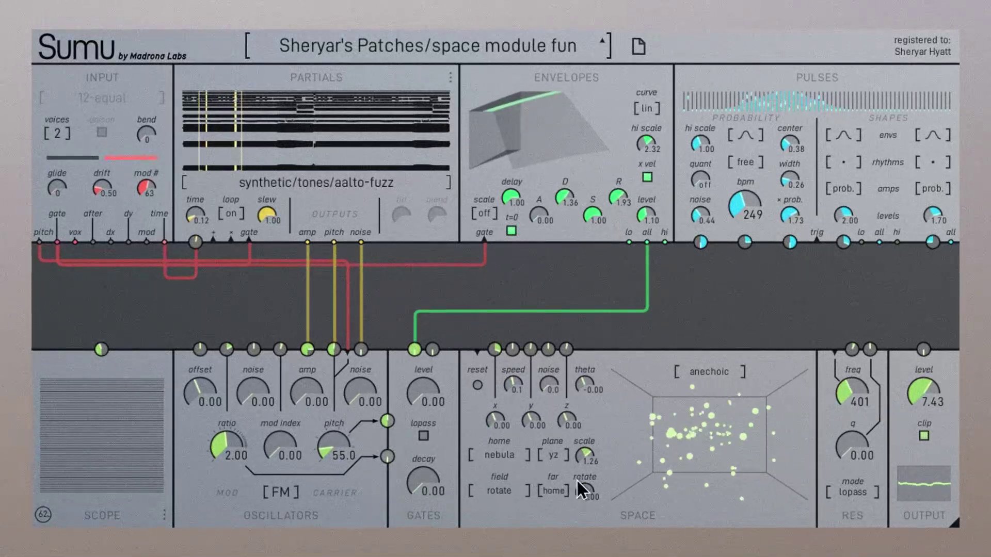
key("ctrl+z")
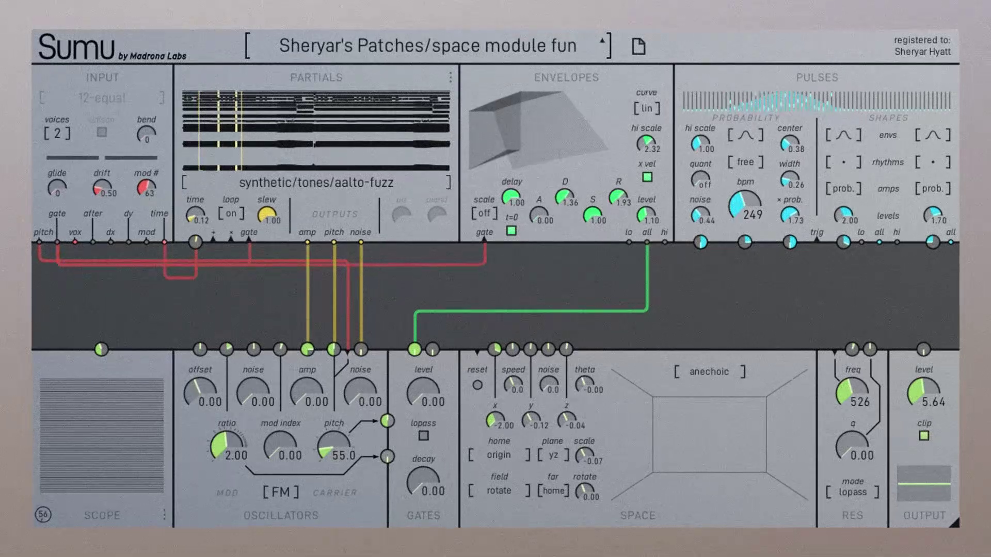
left_click_drag(493, 419, 521, 455)
Change the Space home shape through line to ring and raise its scale to 1.26.
left_click(528, 457)
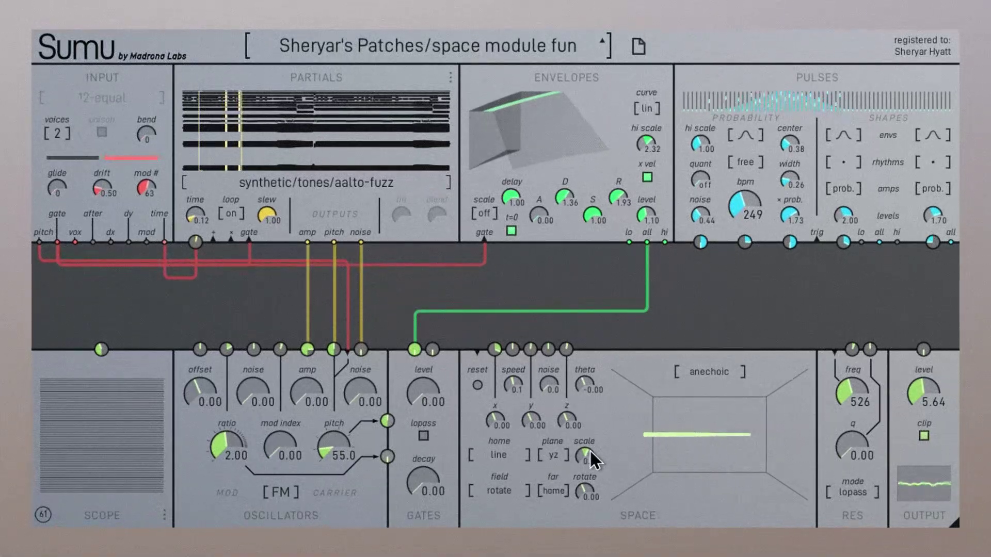
left_click(528, 453)
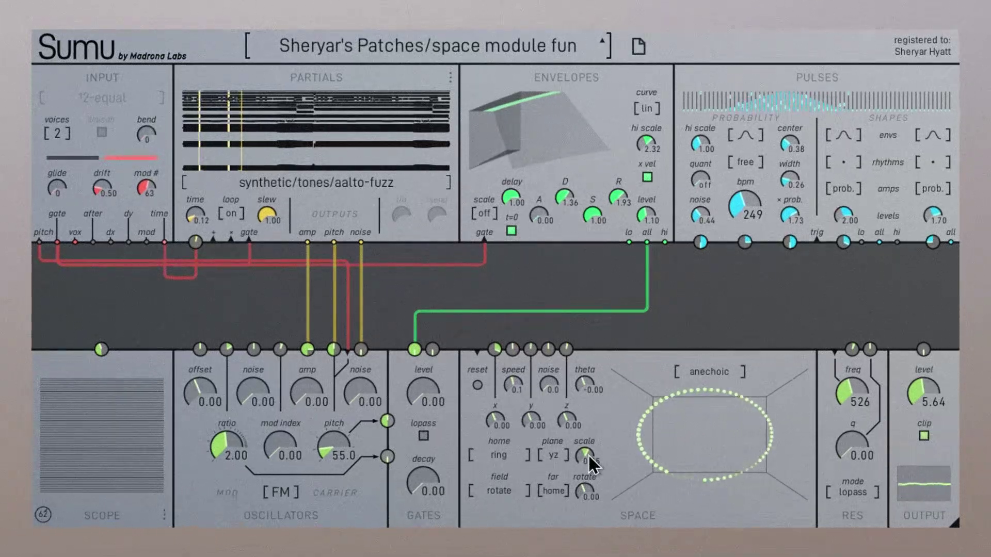
left_click_drag(587, 454, 598, 437)
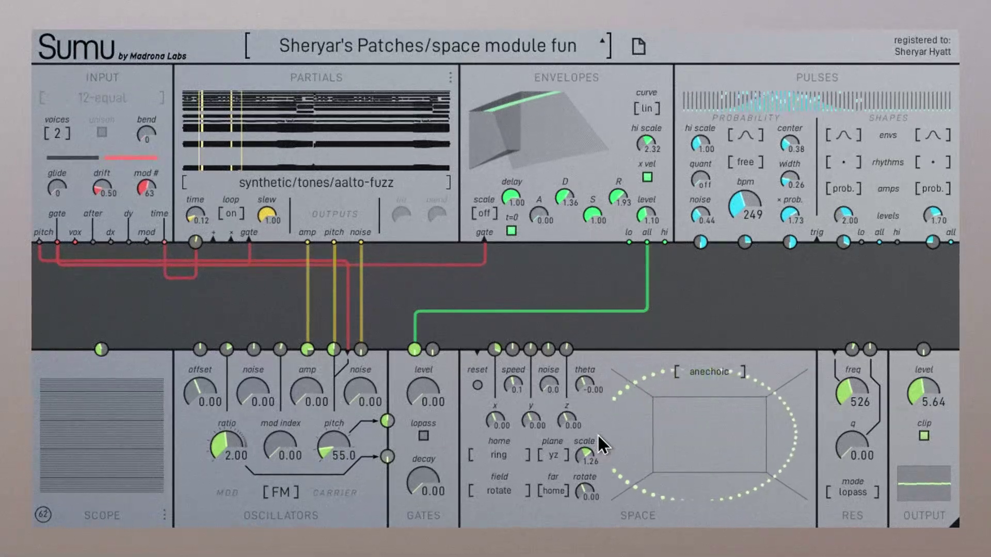
Audition the grid and nebula Space home shapes, then raise Space noise to 0.5.
left_click(530, 456)
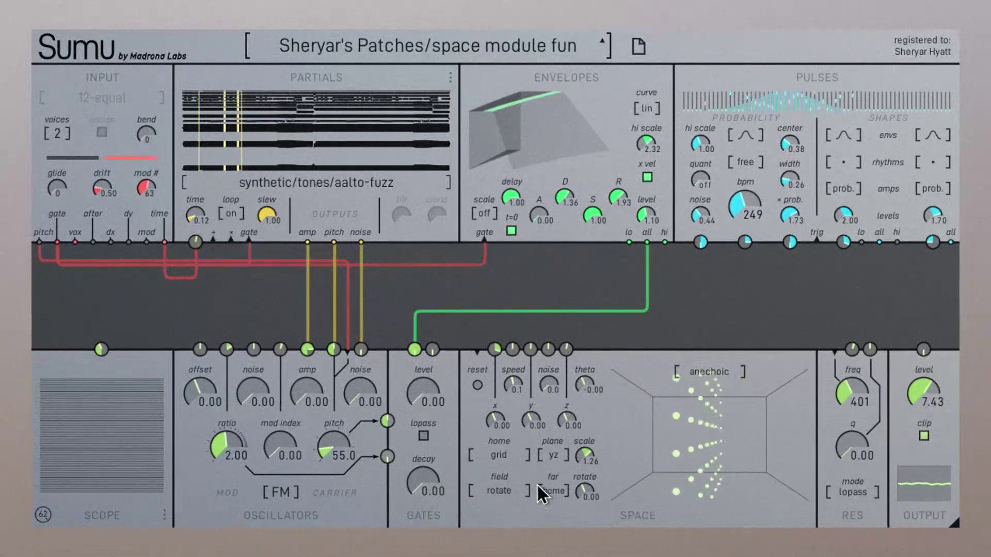
left_click(526, 454)
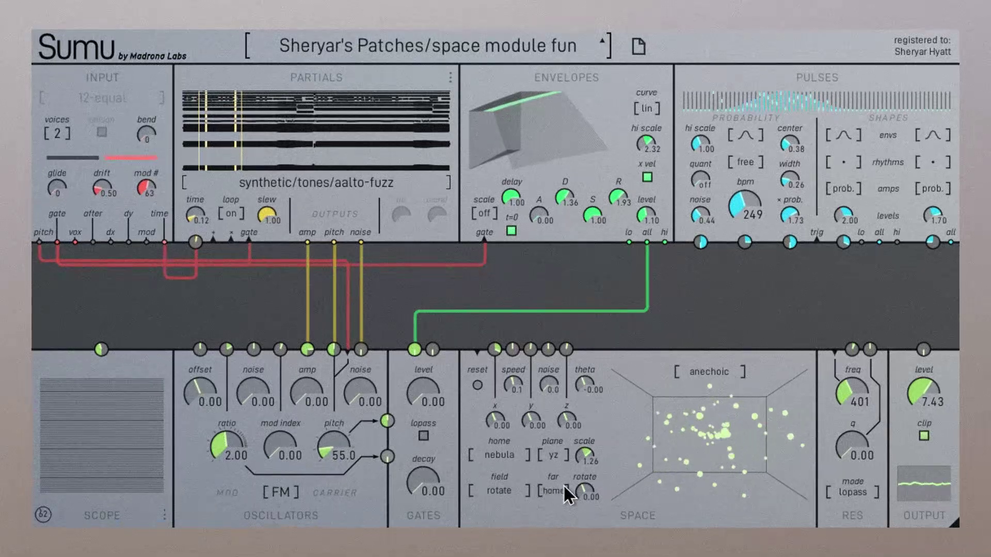
scroll(542, 382, "up", 2)
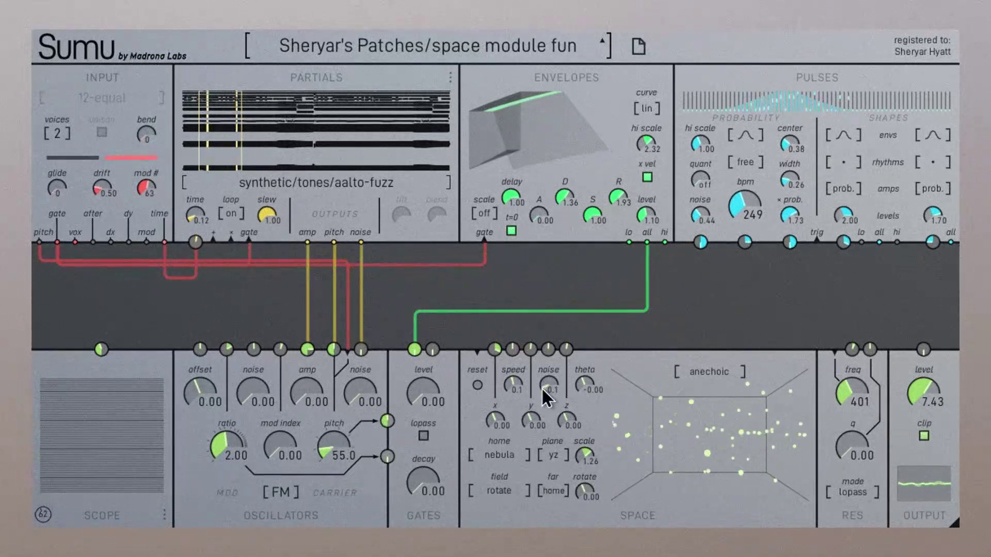
left_click_drag(530, 371, 523, 336)
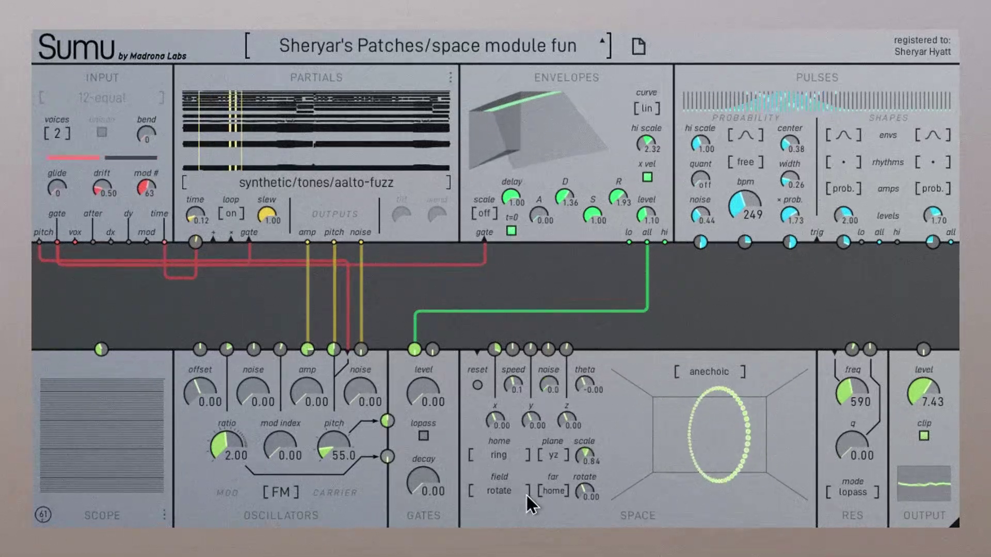
Set the Space field to scale and reset the Space particles twice.
left_click(528, 492)
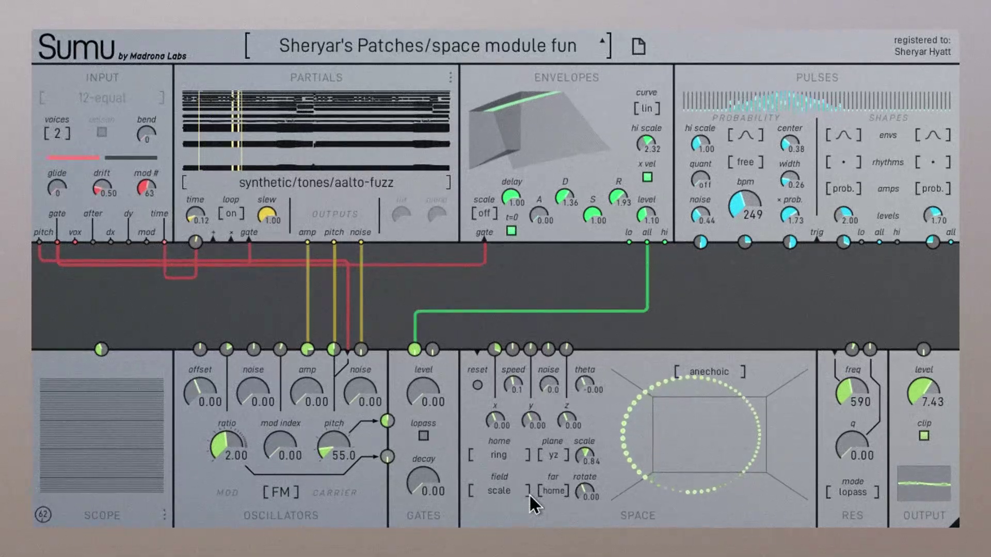
left_click(477, 385)
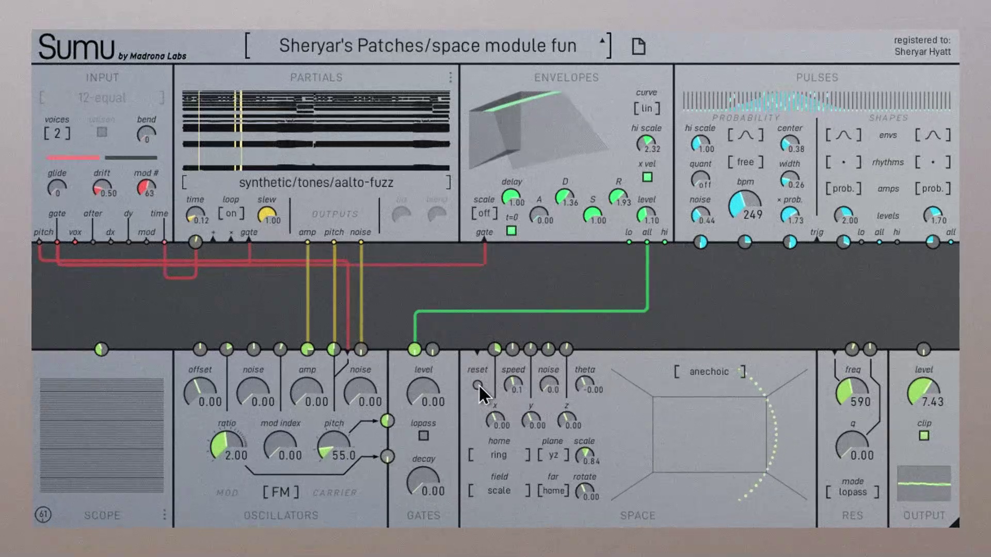
left_click(477, 385)
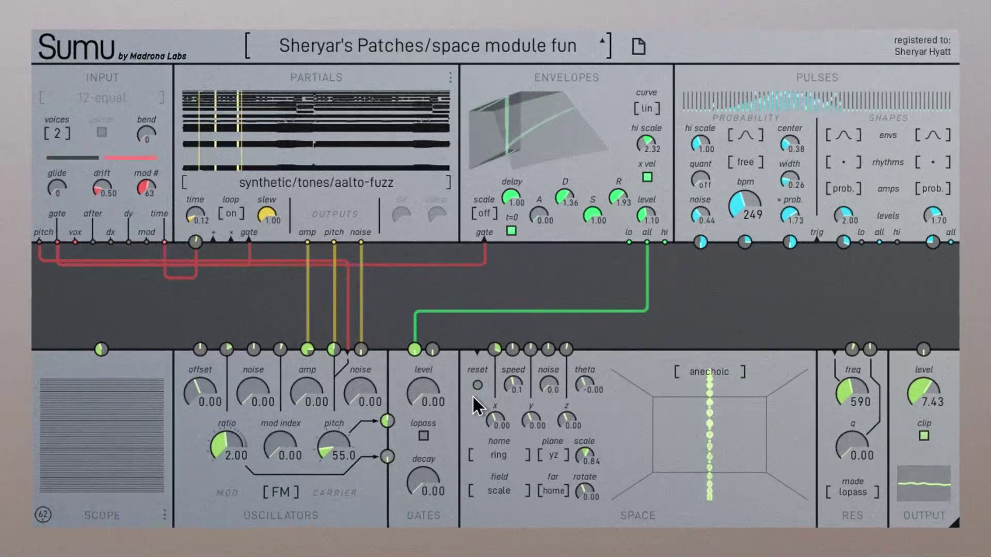
Patch Input pitch into Space reset and switch the Space field to wave.
left_click_drag(476, 349, 40, 243)
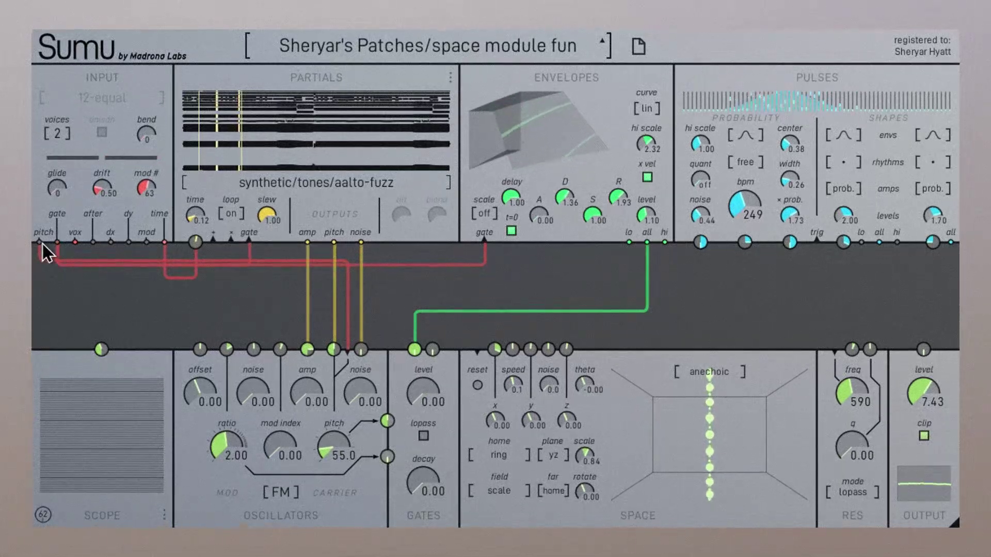
left_click(527, 487)
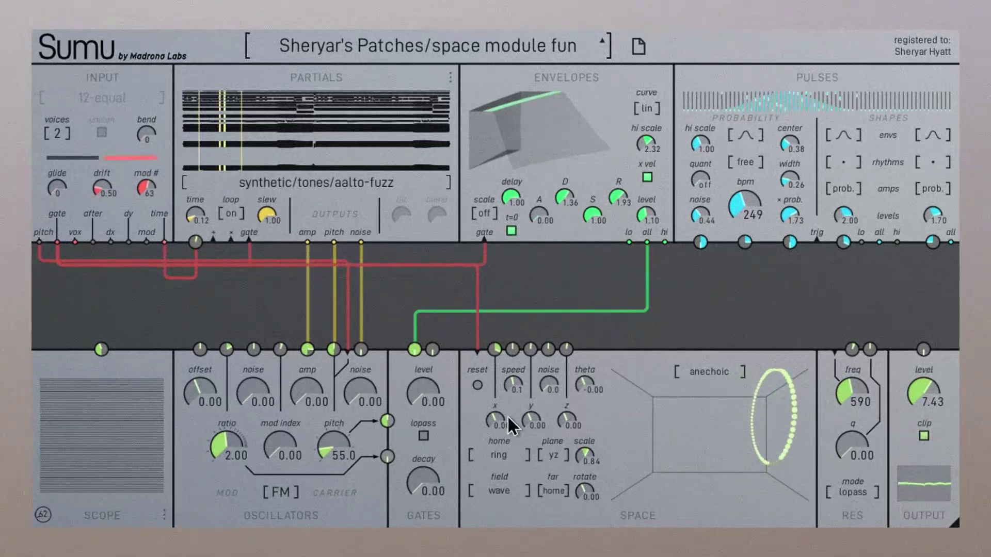
Return the Space field to rotate via halvorsen, set RES freq to 8800 and Space scale to 1.52.
left_click(527, 491)
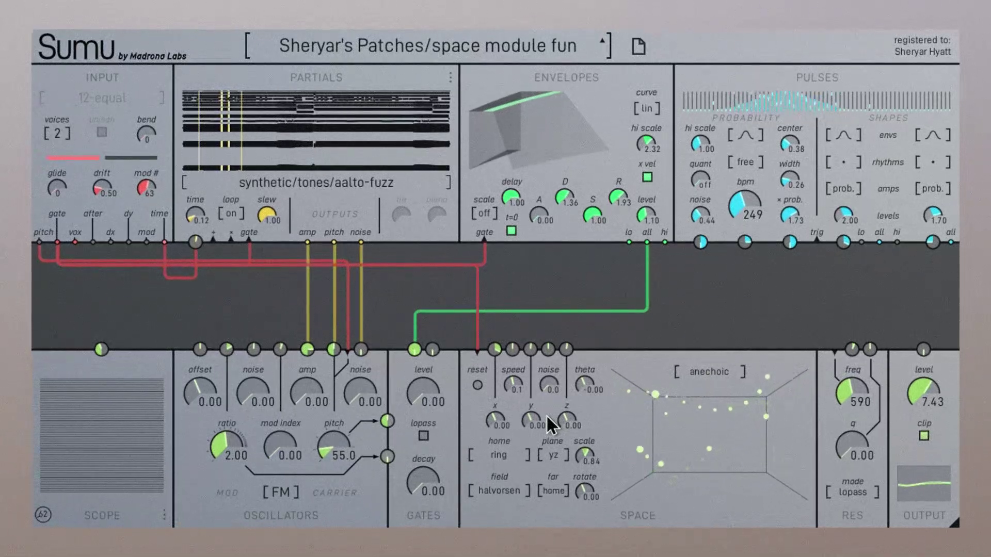
left_click(528, 490)
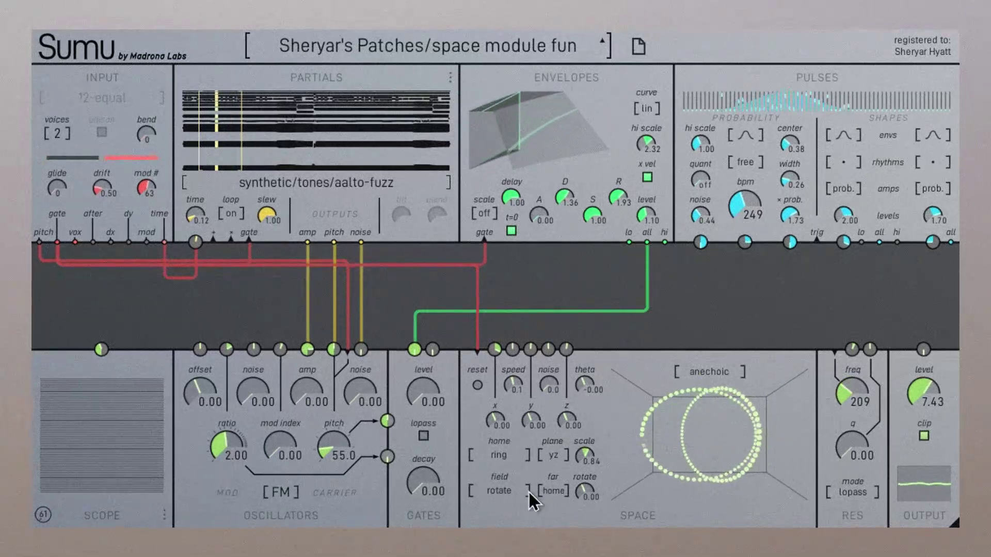
left_click_drag(839, 383, 796, 327)
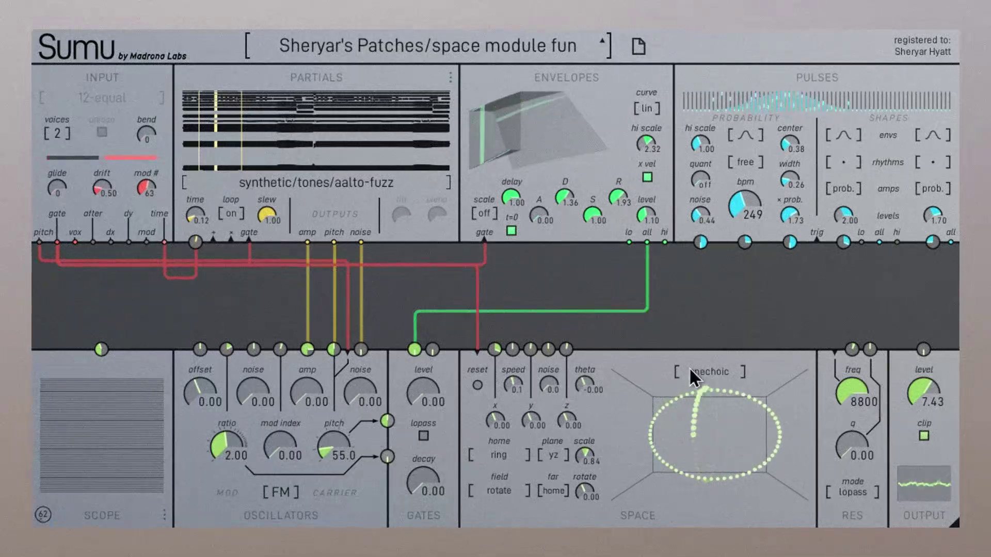
left_click_drag(587, 448, 594, 415)
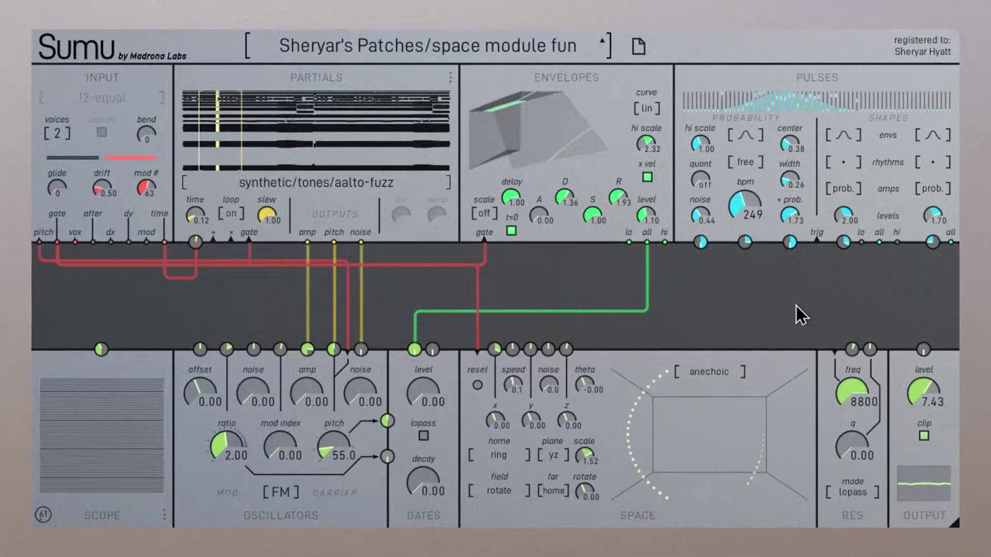
Turn the Space scale knob down.
scroll(587, 456, "down", 5)
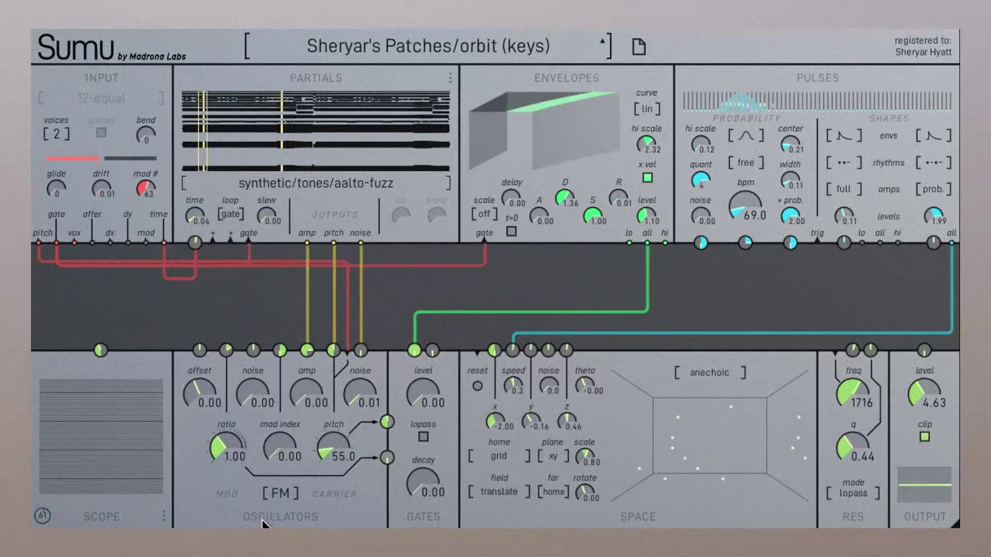
Raise the FM oscillator's mod index from 0 steadily upward in the orbit (keys) patch.
left_click_drag(269, 455, 253, 441)
scroll(252, 440, "up", 4)
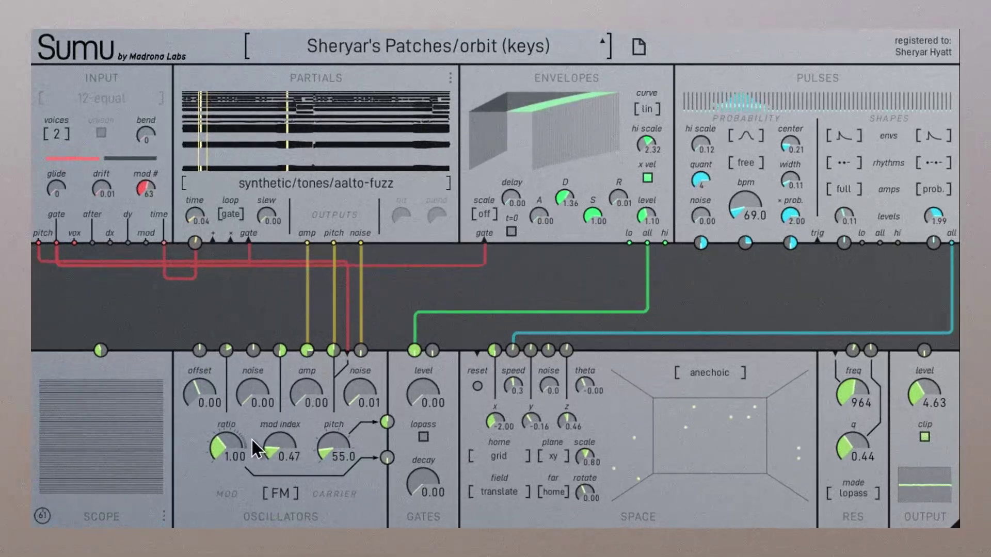
scroll(254, 438, "up", 6)
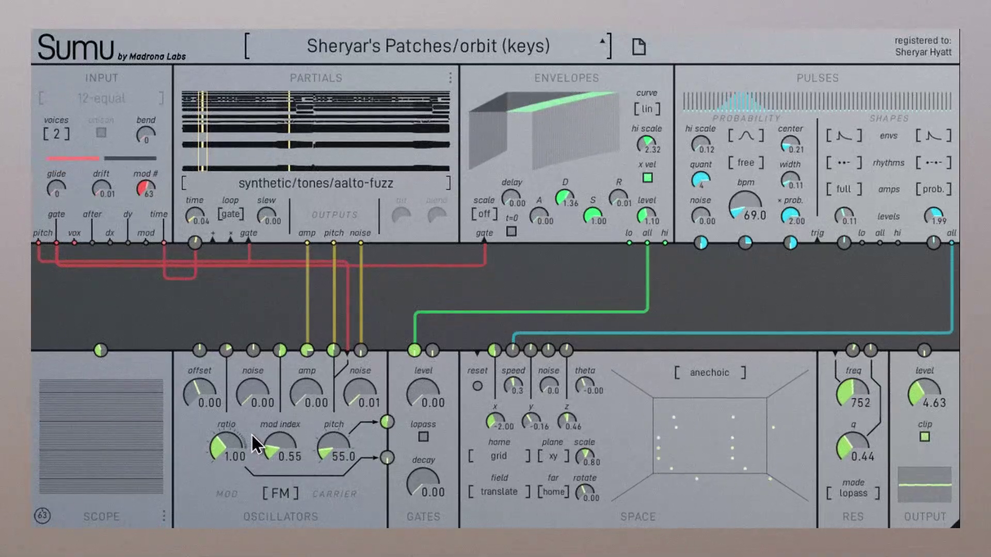
scroll(254, 428, "up", 14)
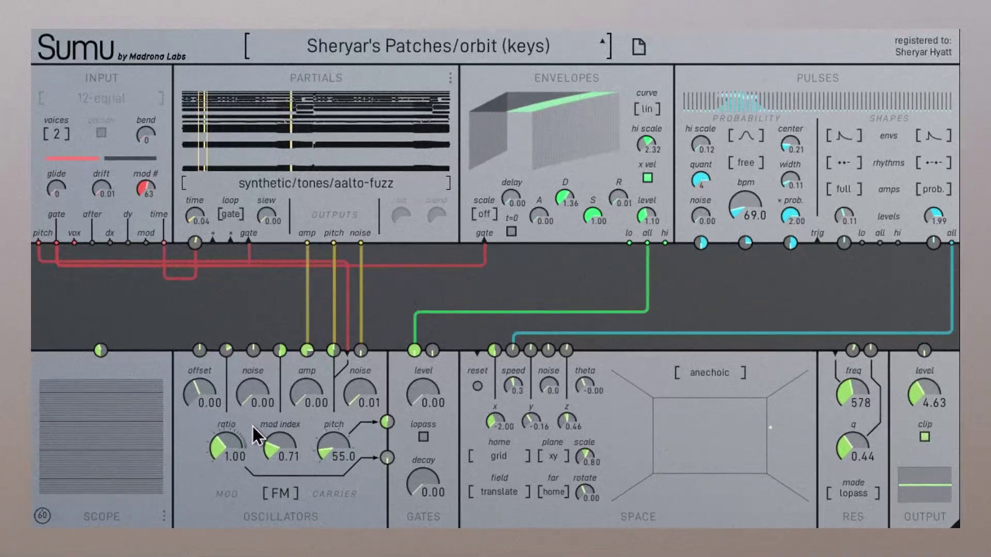
scroll(253, 423, "up", 3)
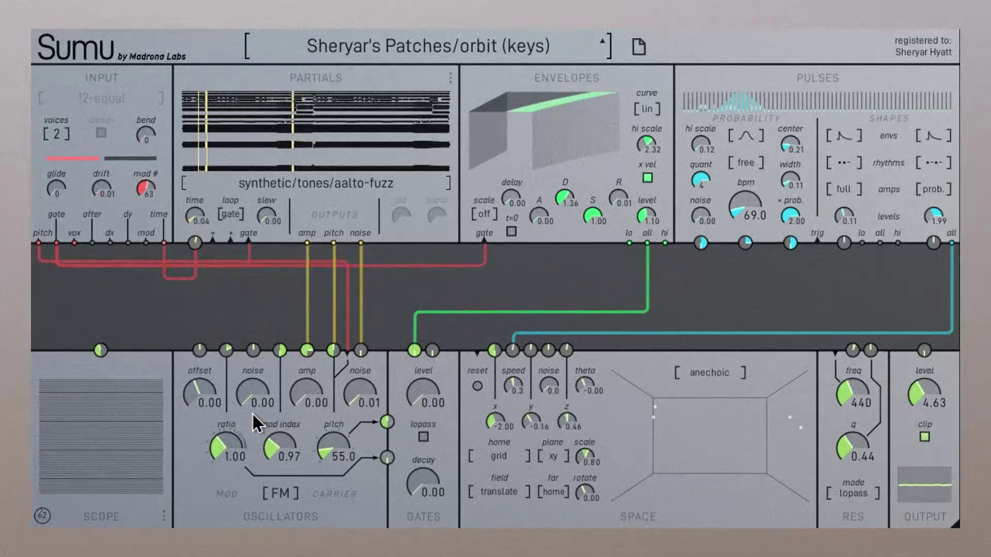
scroll(252, 414, "up", 5)
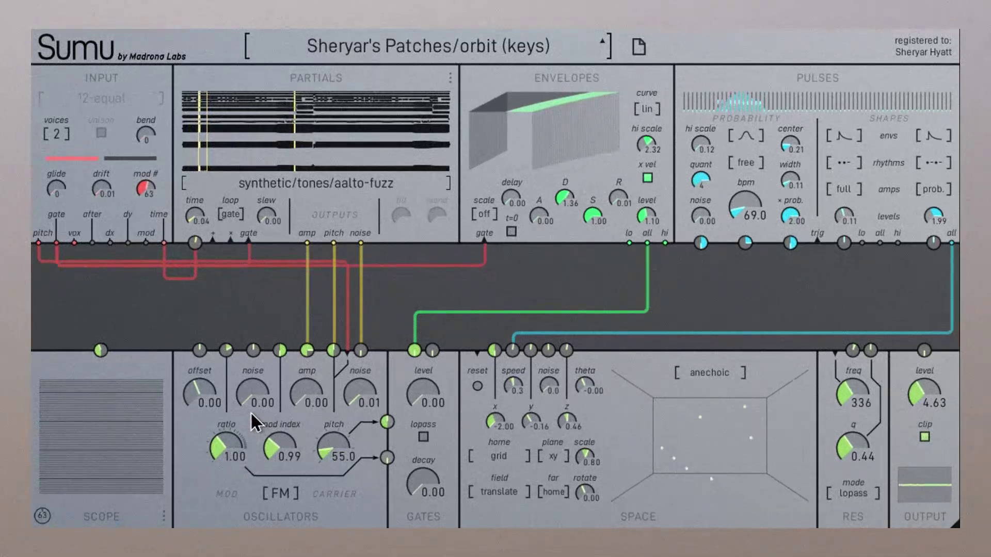
scroll(250, 408, "up", 16)
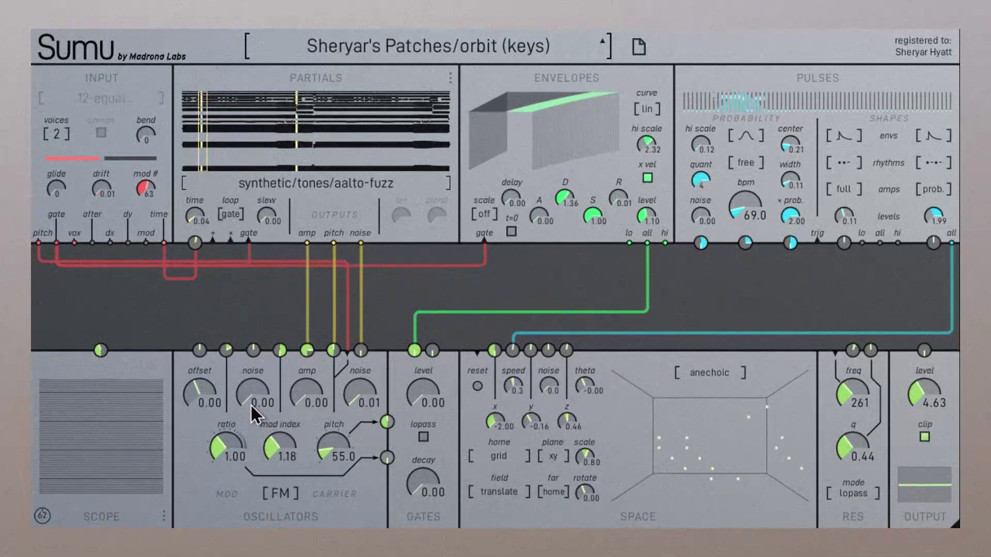
scroll(253, 397, "up", 20)
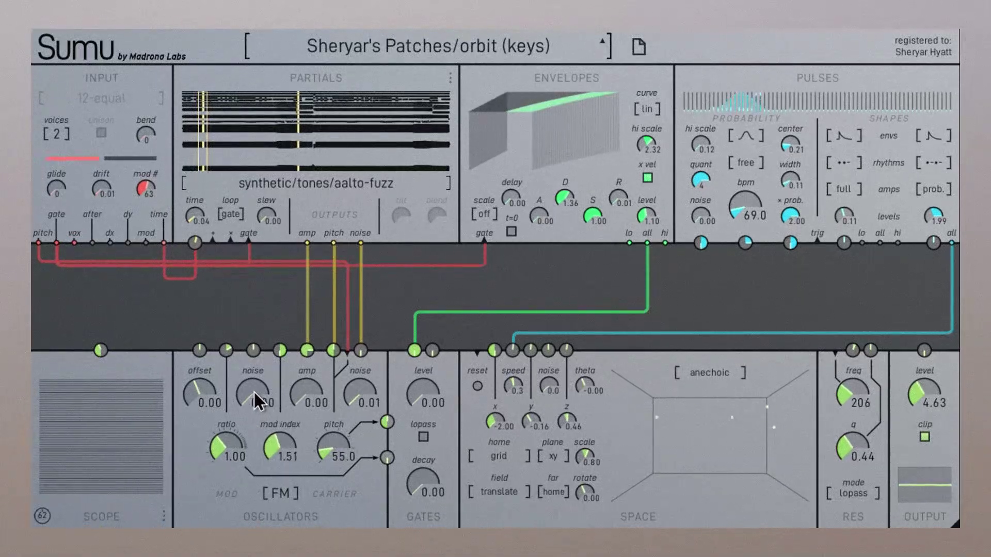
scroll(256, 381, "up", 17)
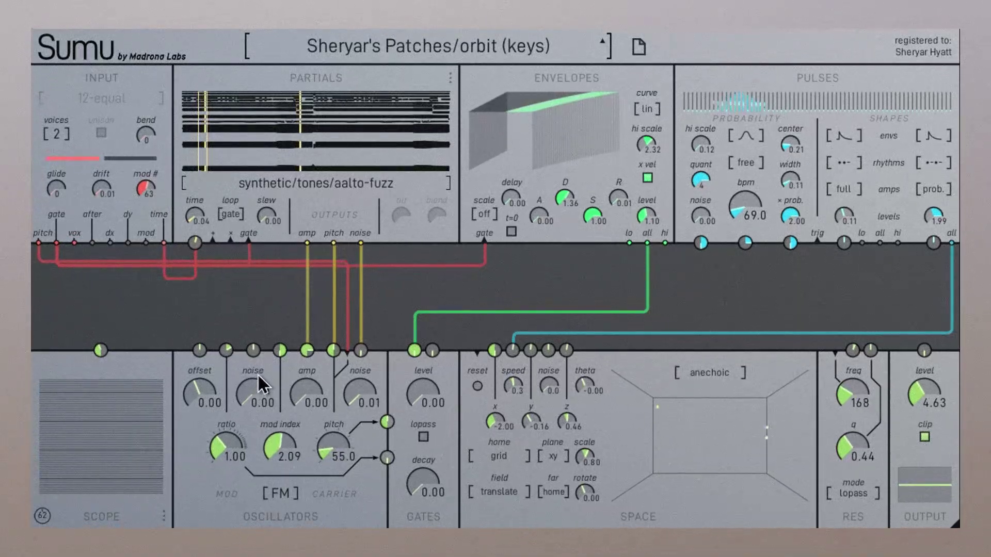
scroll(257, 370, "up", 14)
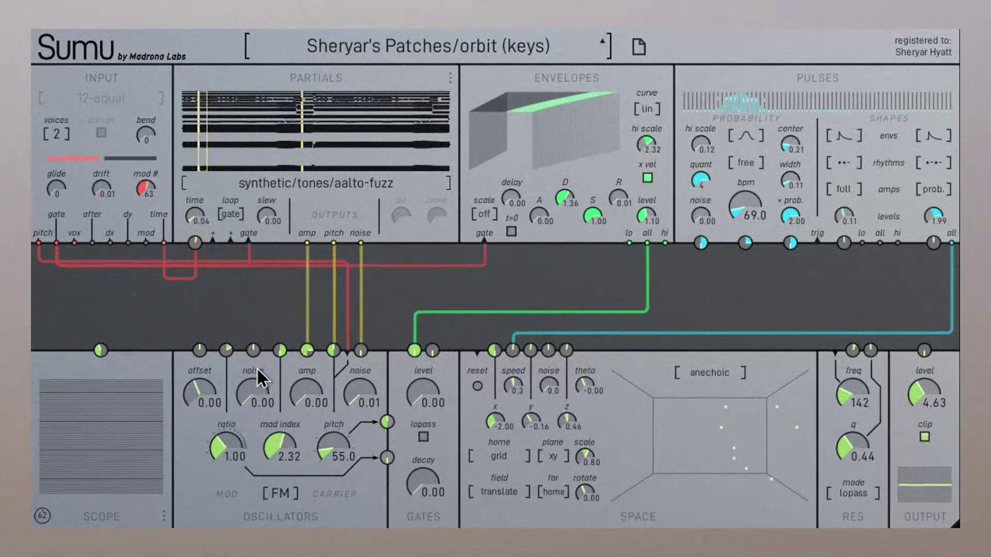